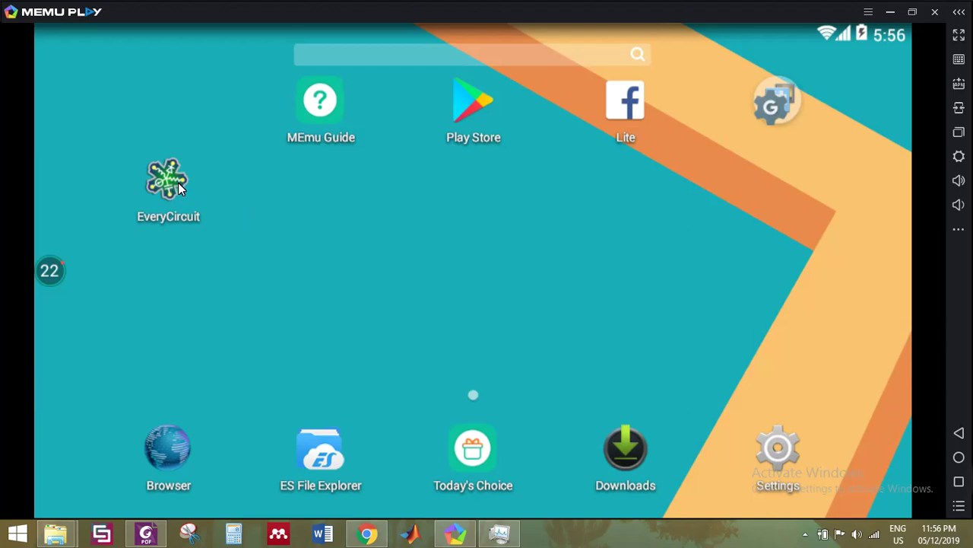
- Launch the EveryCircuit app from the MEmu Play home screen
click(168, 179)
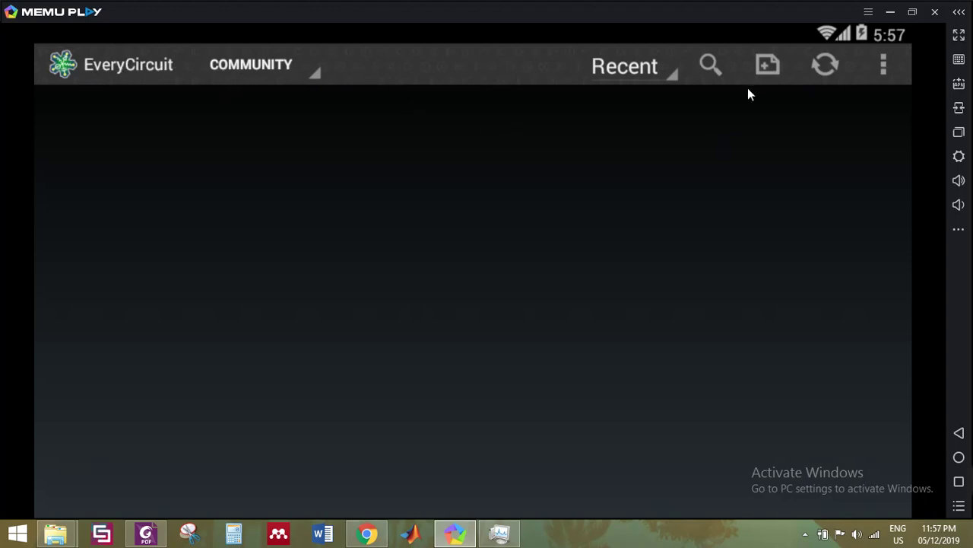
- Start a blank circuit, move the ground below centre, and add a diode
click(771, 68)
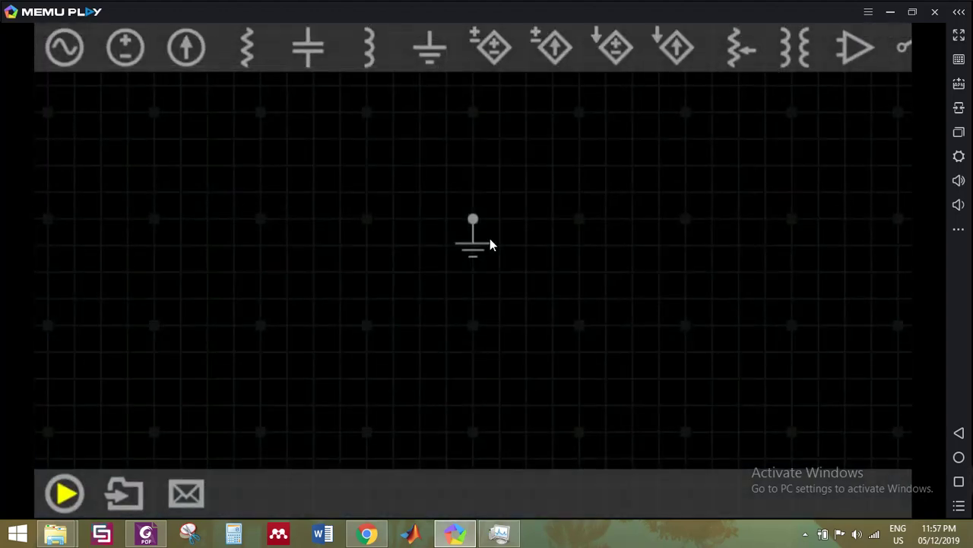
drag(476, 246, 509, 386)
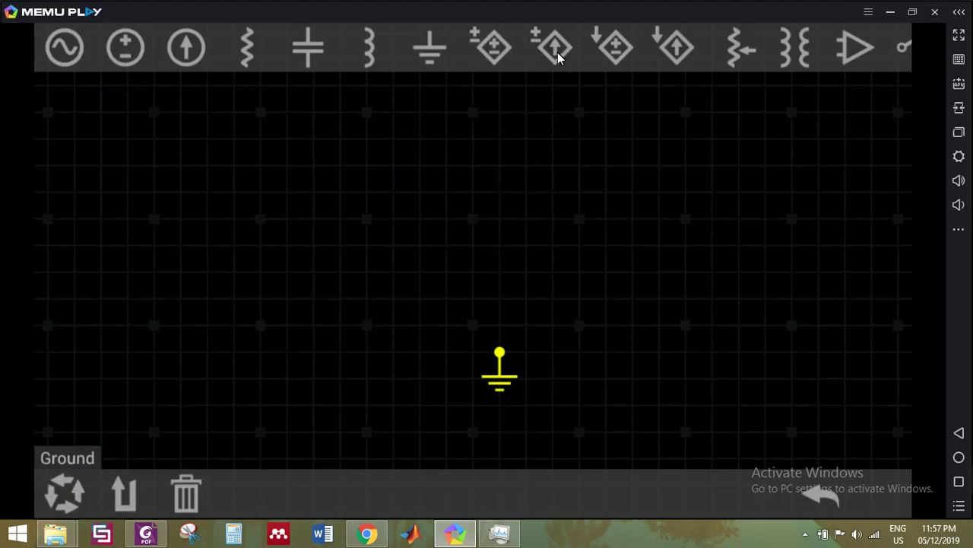
drag(578, 47, 355, 43)
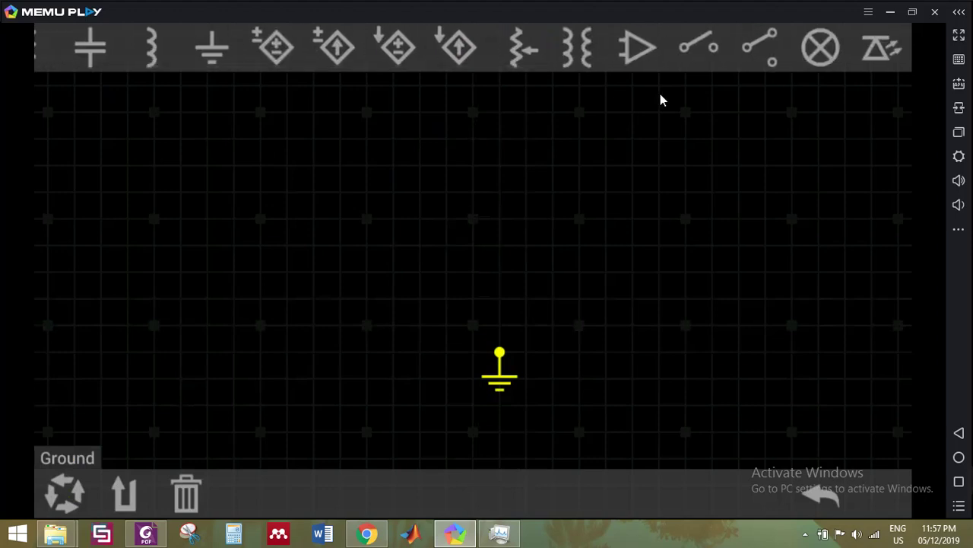
drag(819, 61, 528, 64)
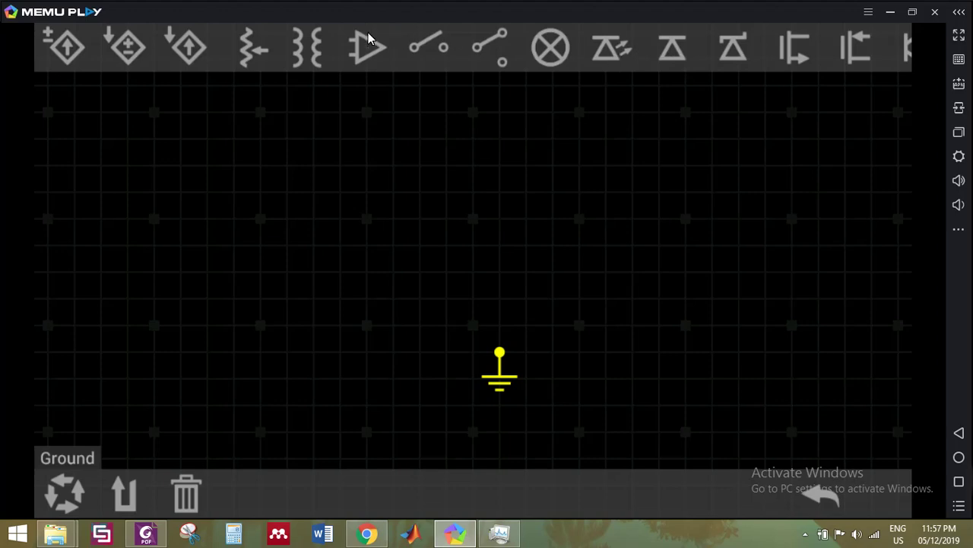
click(664, 53)
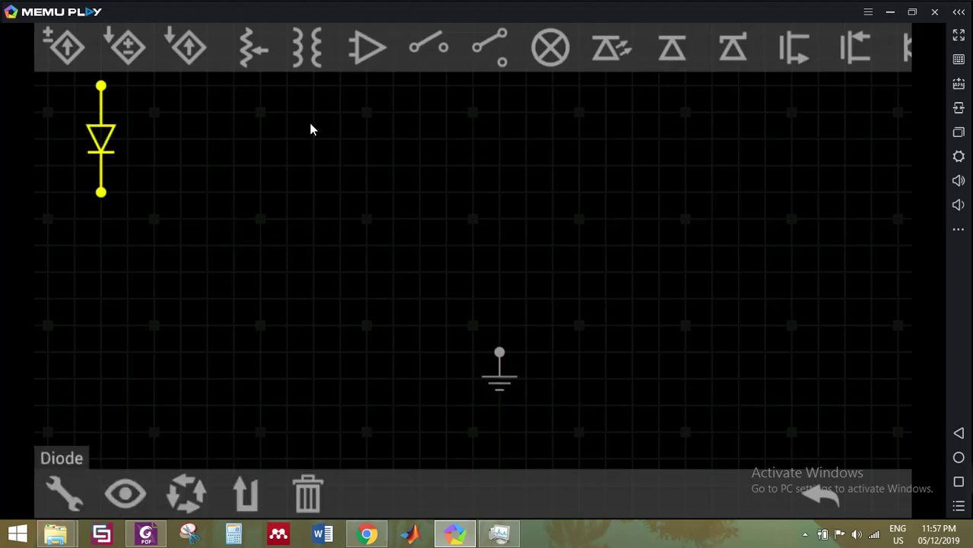
- Add an AC voltage source on the left and a 1 kΩ resistor on the right
drag(212, 49, 708, 104)
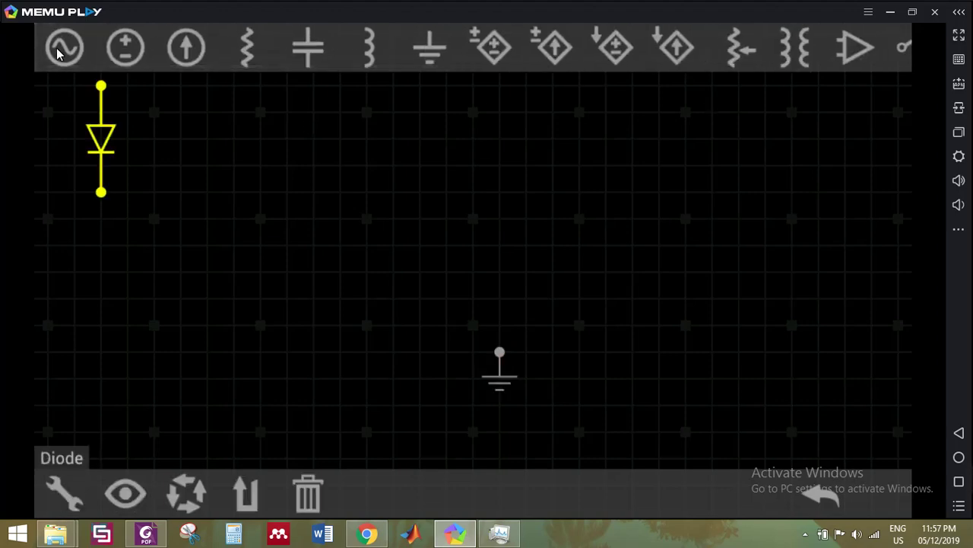
click(58, 53)
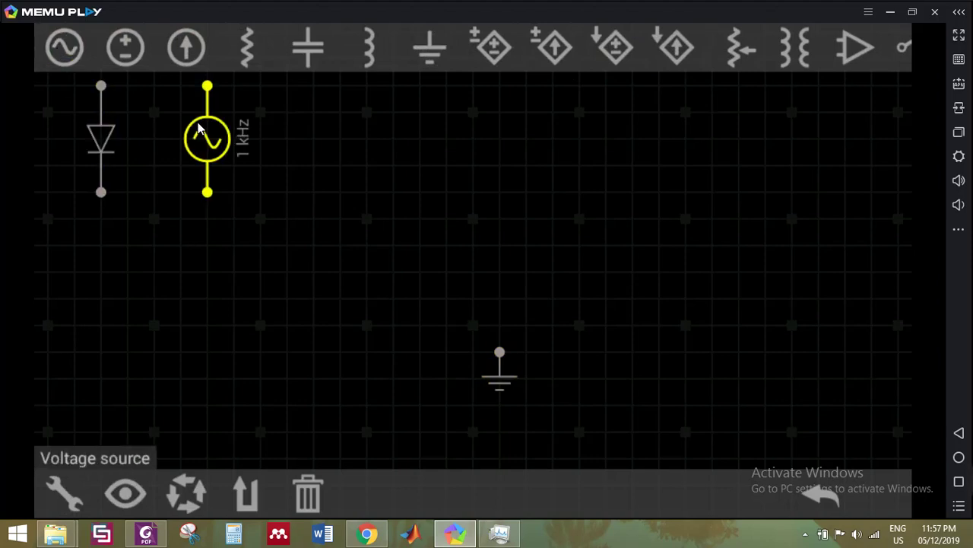
drag(184, 258, 167, 281)
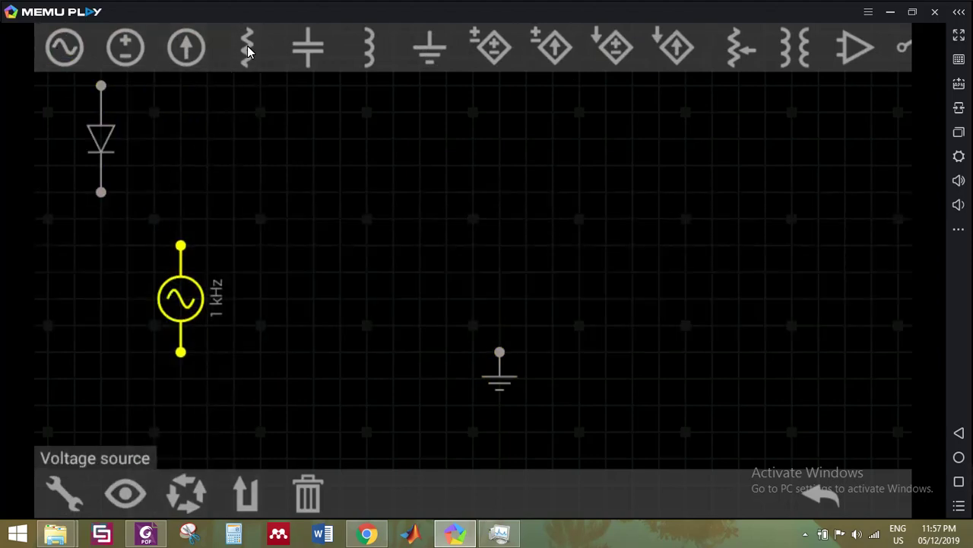
click(247, 46)
mouse_move(205, 159)
mouse_down()
mouse_move(584, 180)
mouse_move(670, 245)
mouse_up()
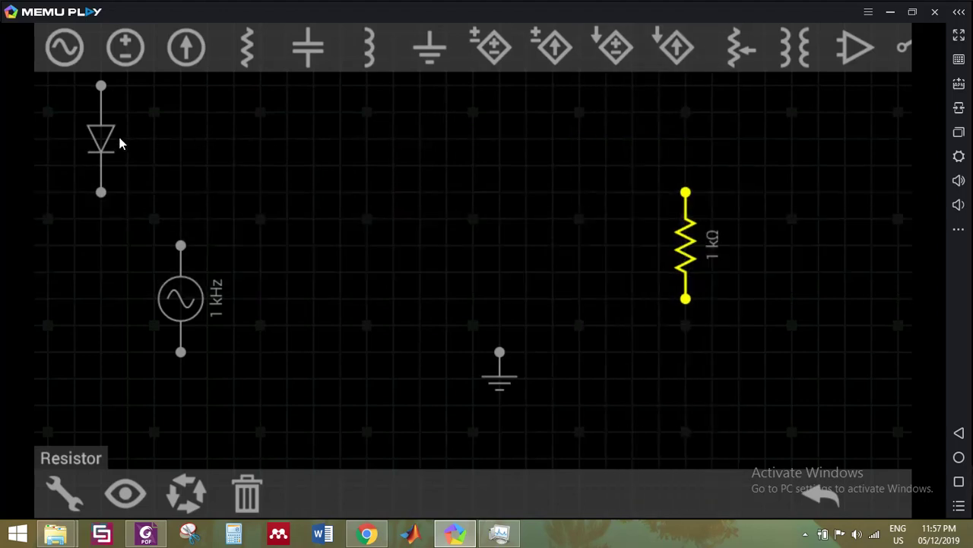
- Move the diode to the upper middle of the canvas and reselect it
drag(106, 135, 432, 183)
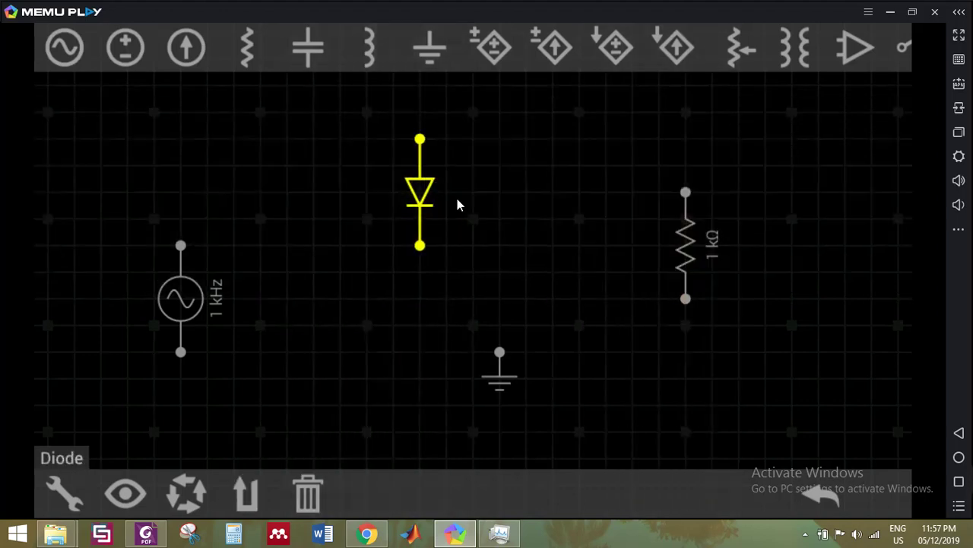
click(509, 215)
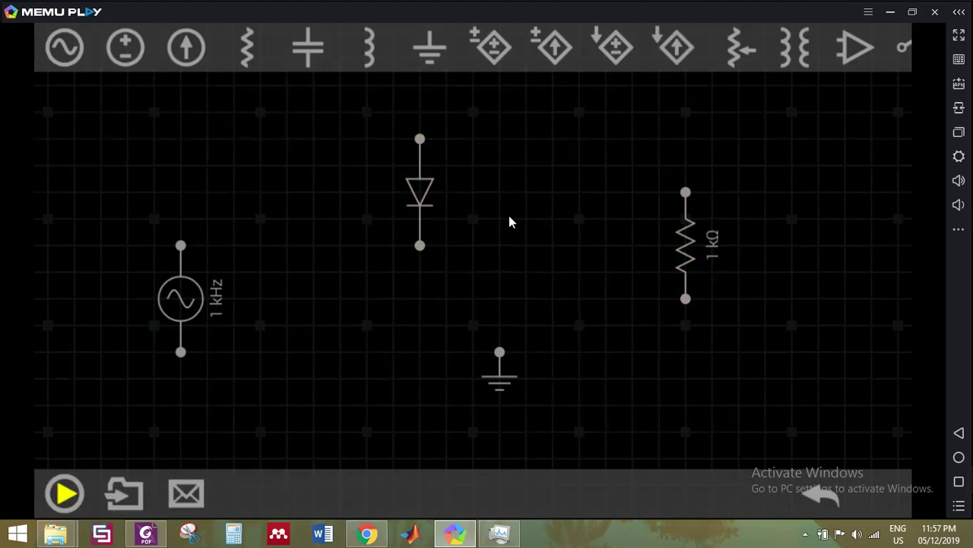
click(420, 190)
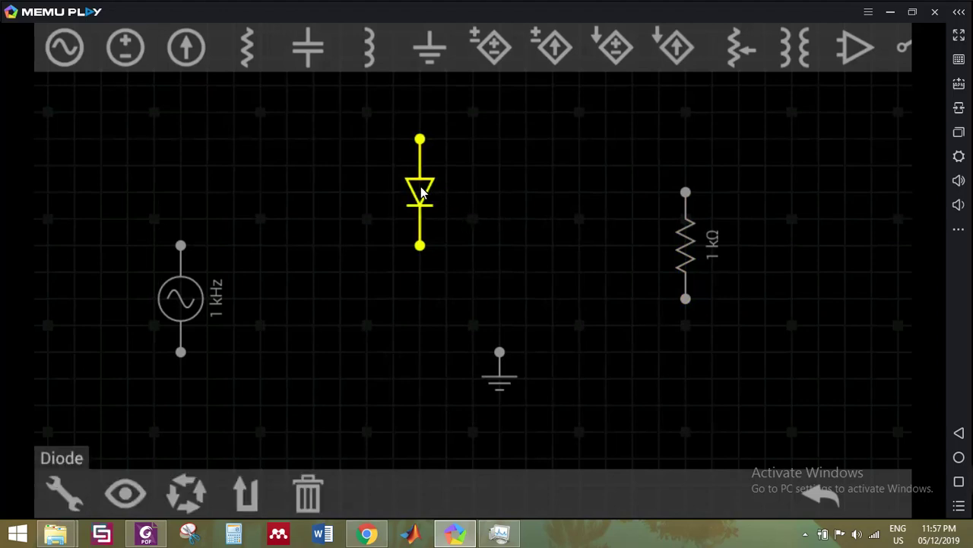
- Review the diode's parameters, then rotate the diode to lie horizontally
click(59, 498)
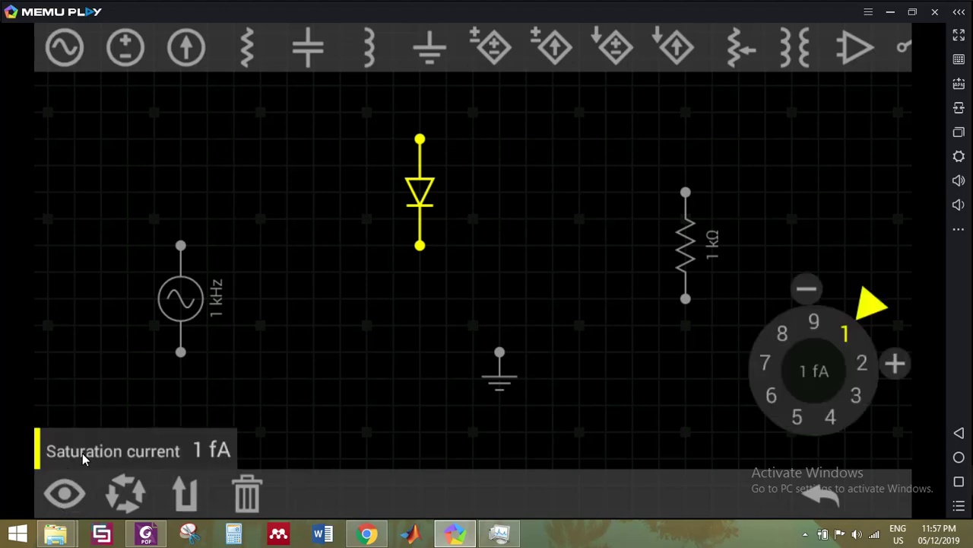
click(83, 453)
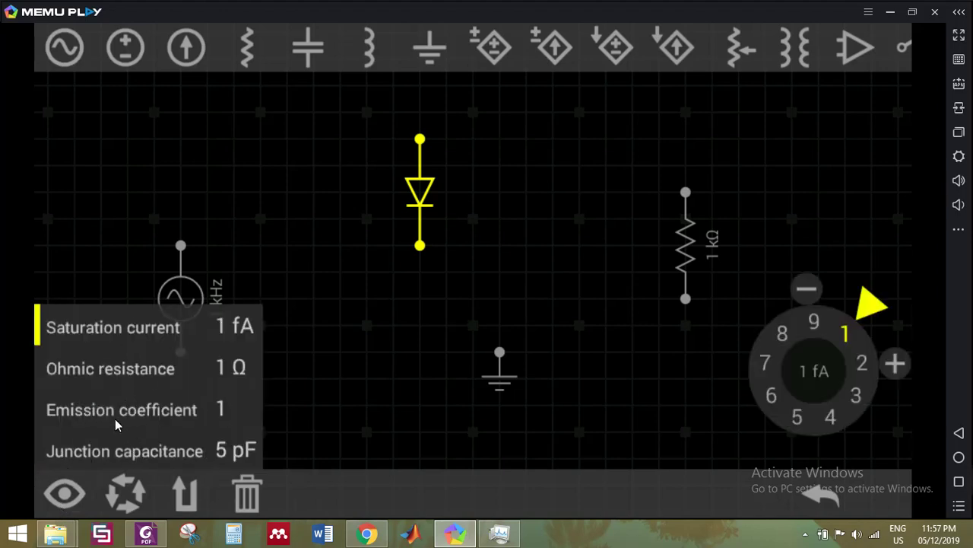
click(388, 306)
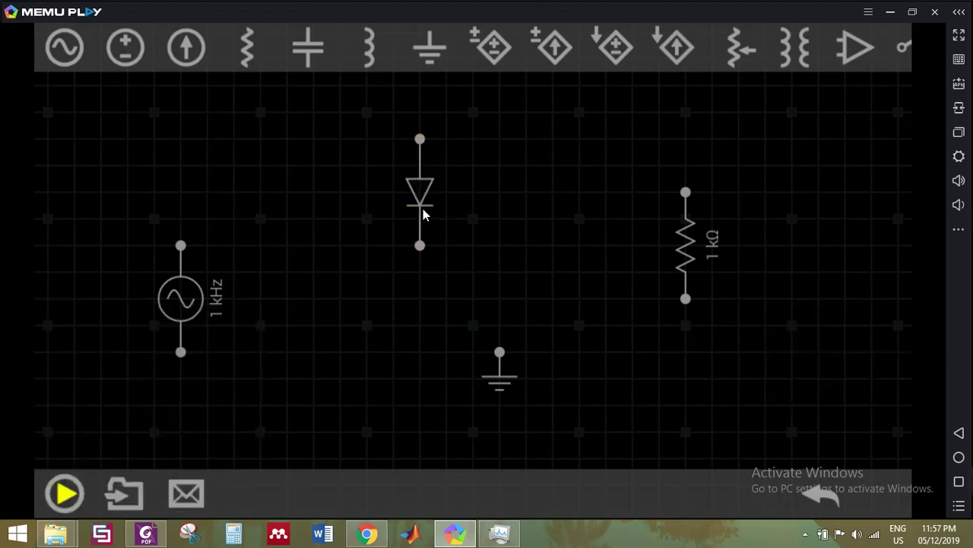
click(424, 211)
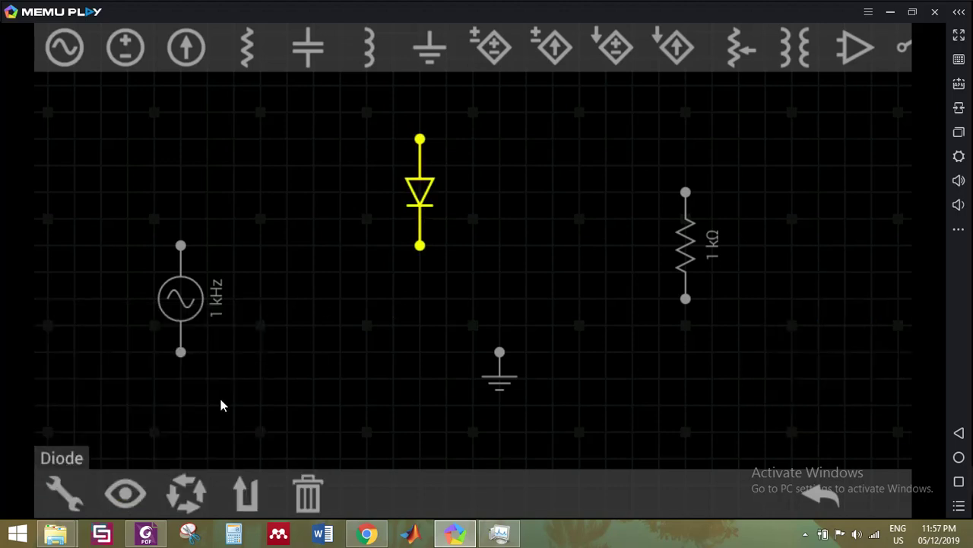
click(183, 500)
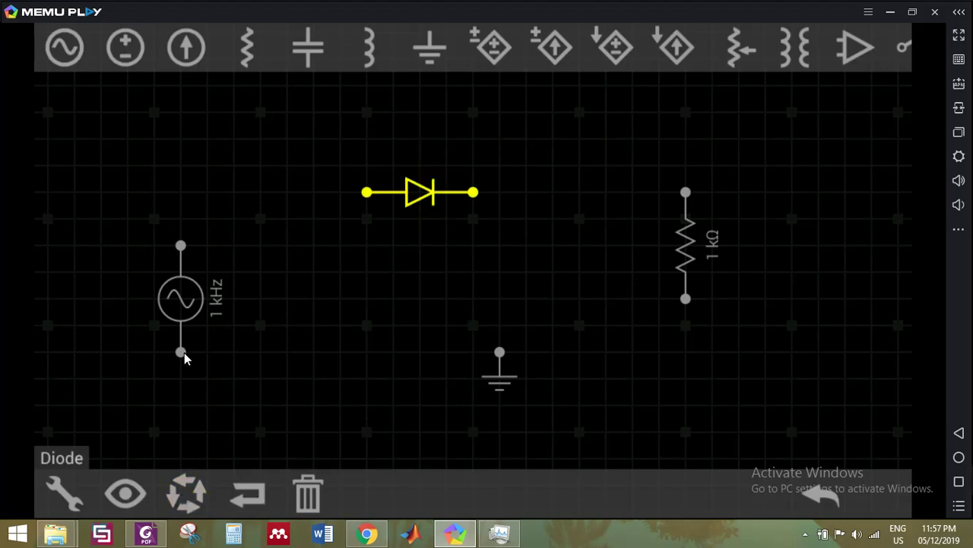
- Move the AC source and 1 kΩ resistor inward toward the diode
click(189, 295)
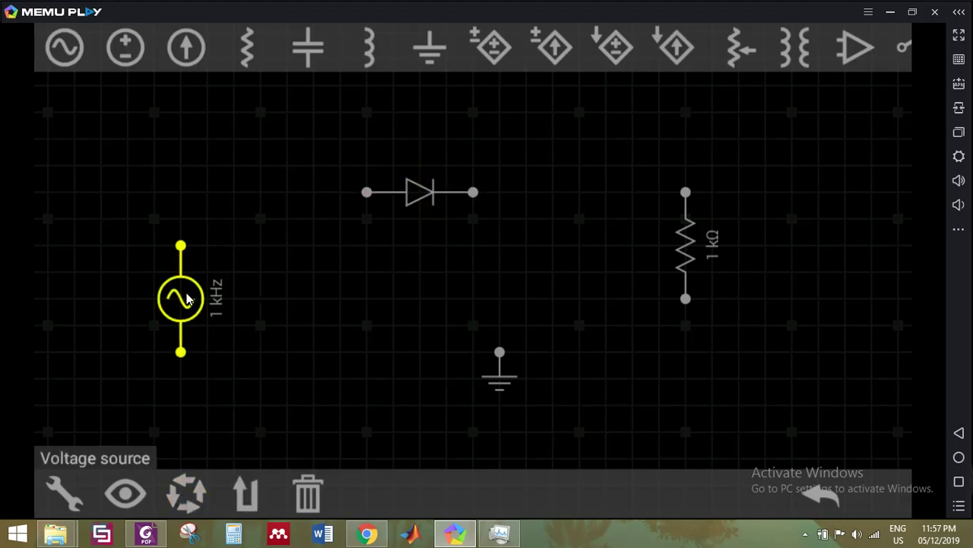
drag(190, 299, 287, 281)
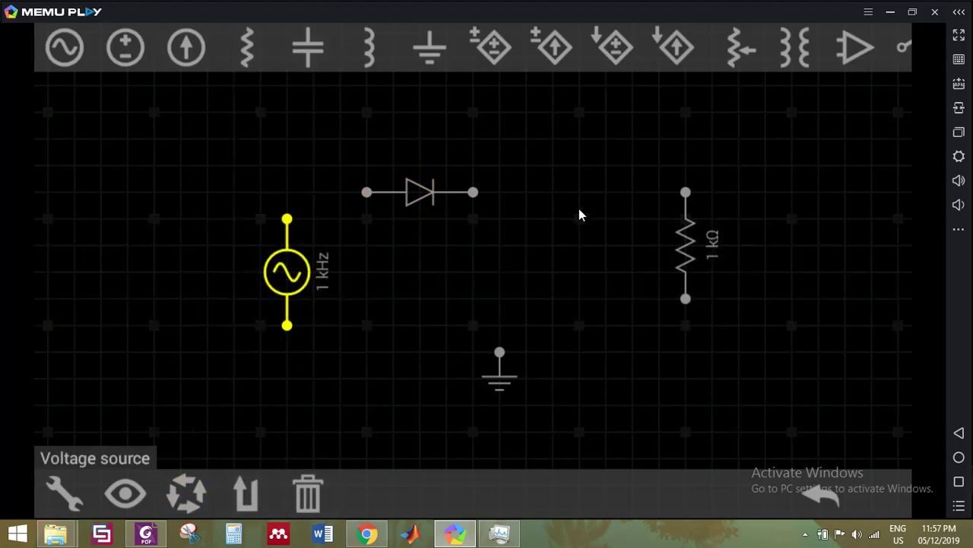
click(679, 242)
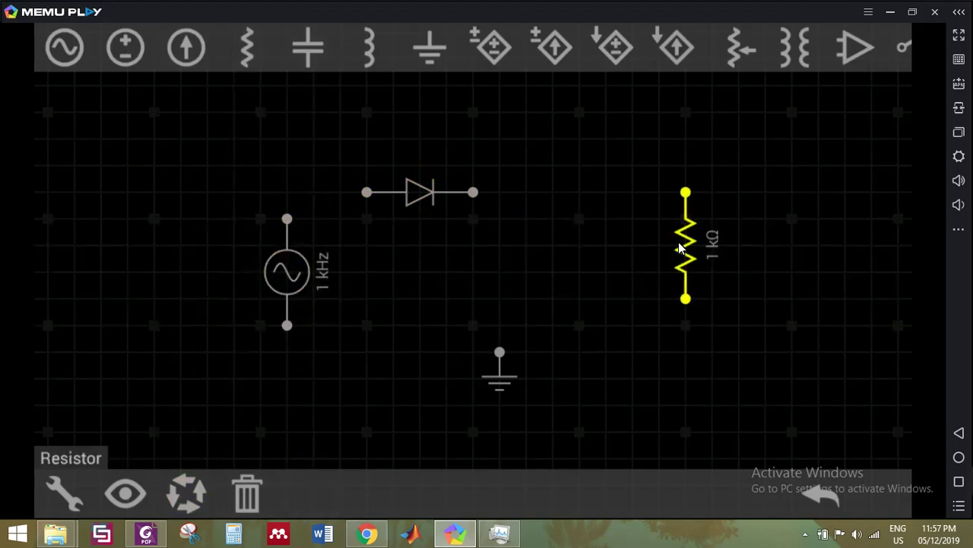
drag(679, 242, 599, 243)
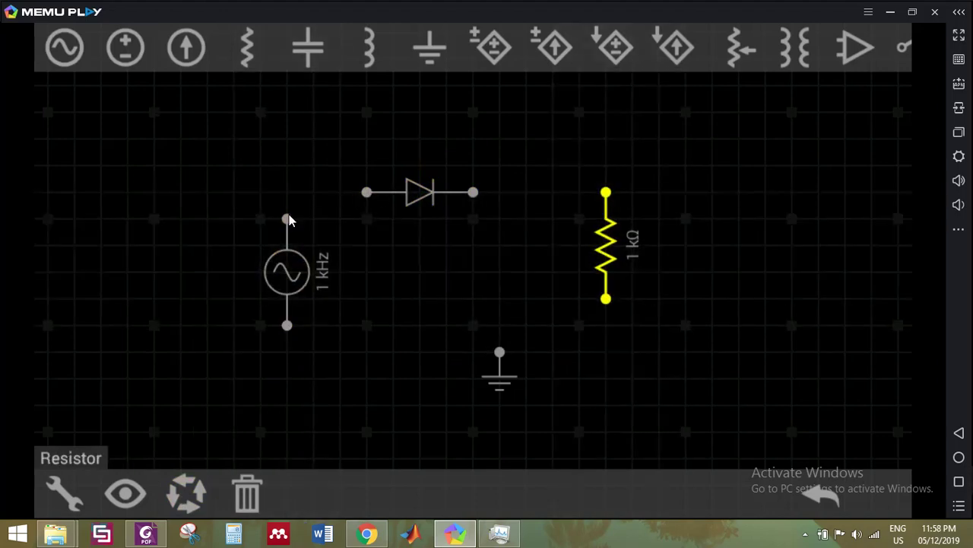
- Wire source to diode, diode to resistor, and resistor bottom to ground
click(286, 220)
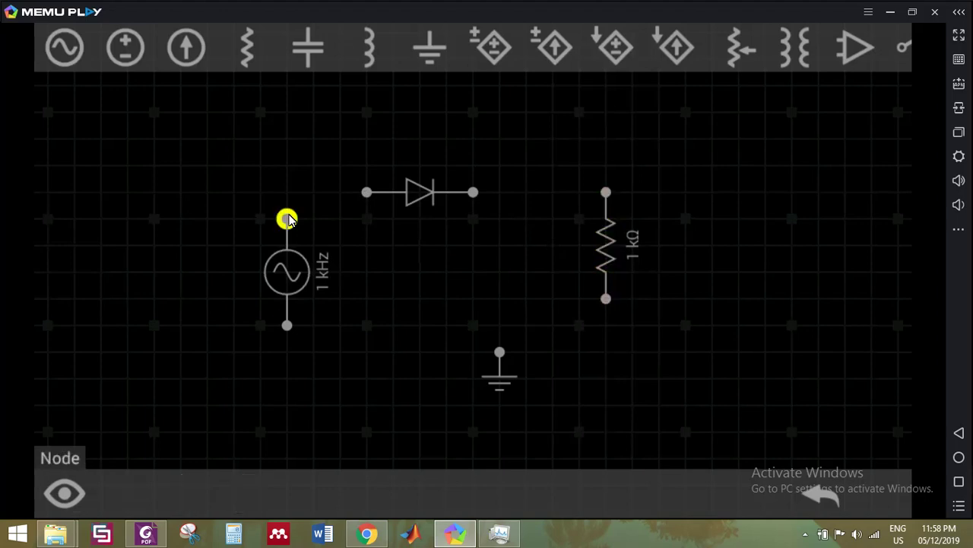
click(366, 193)
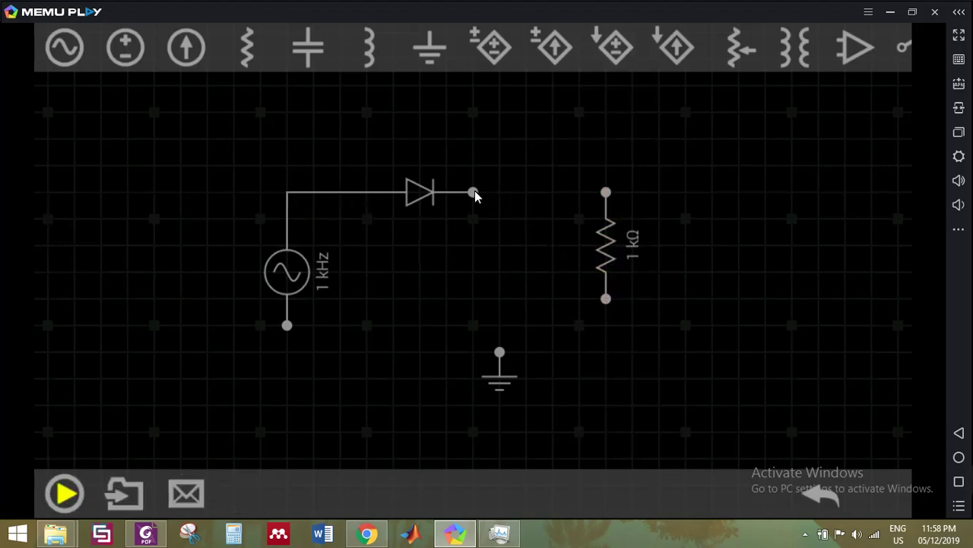
click(473, 191)
click(606, 193)
click(606, 299)
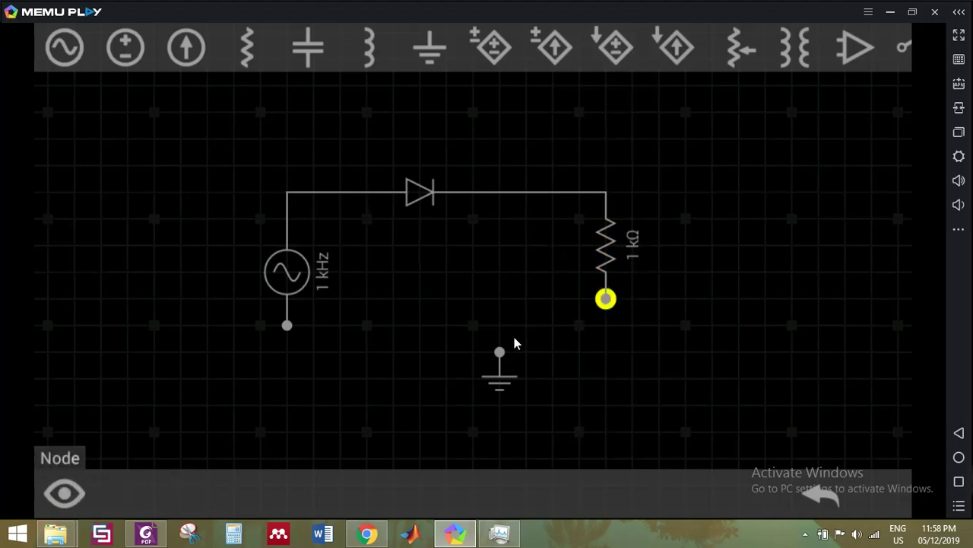
click(501, 350)
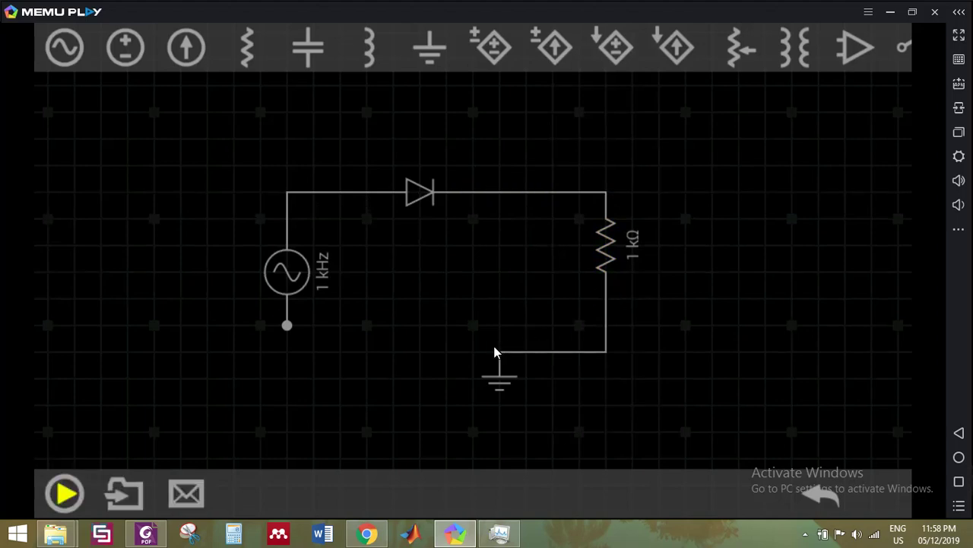
- Wire the source's bottom terminal to ground and move ground under the resistor
click(287, 325)
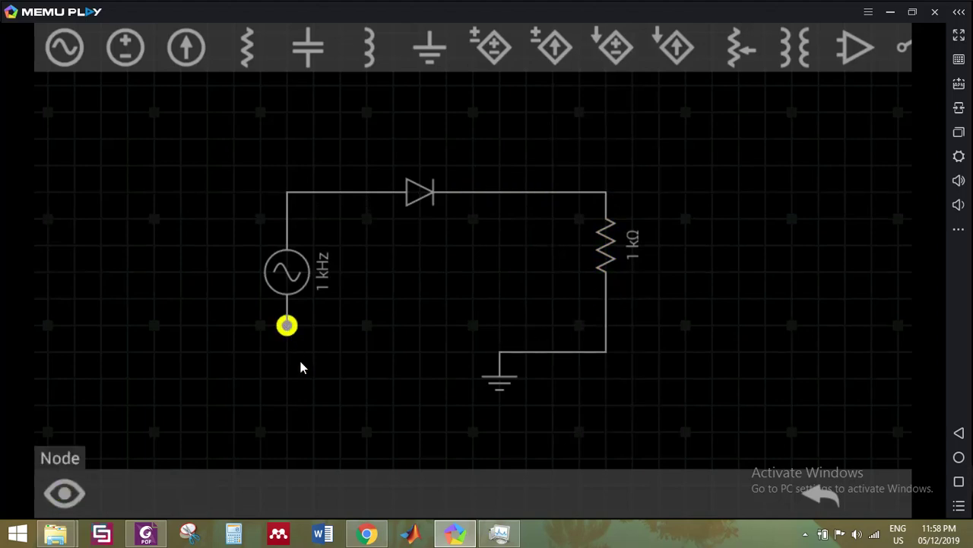
click(500, 351)
click(496, 380)
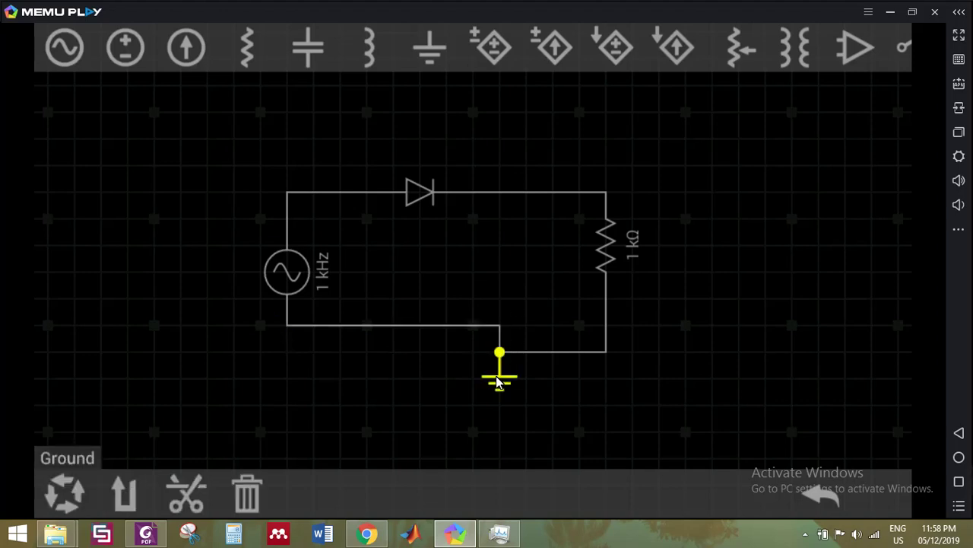
drag(535, 392, 599, 392)
click(514, 356)
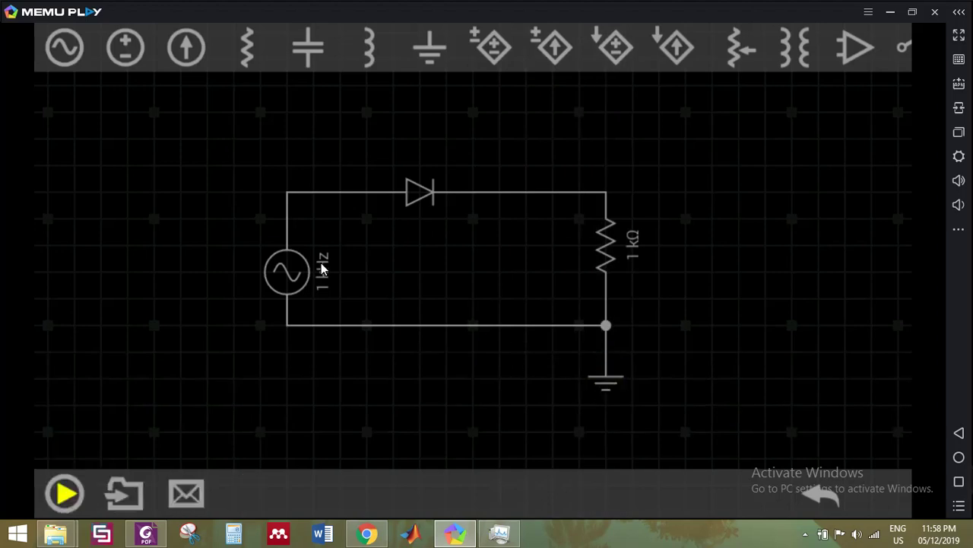
- Set the AC source amplitude to about 9.35 V
click(289, 260)
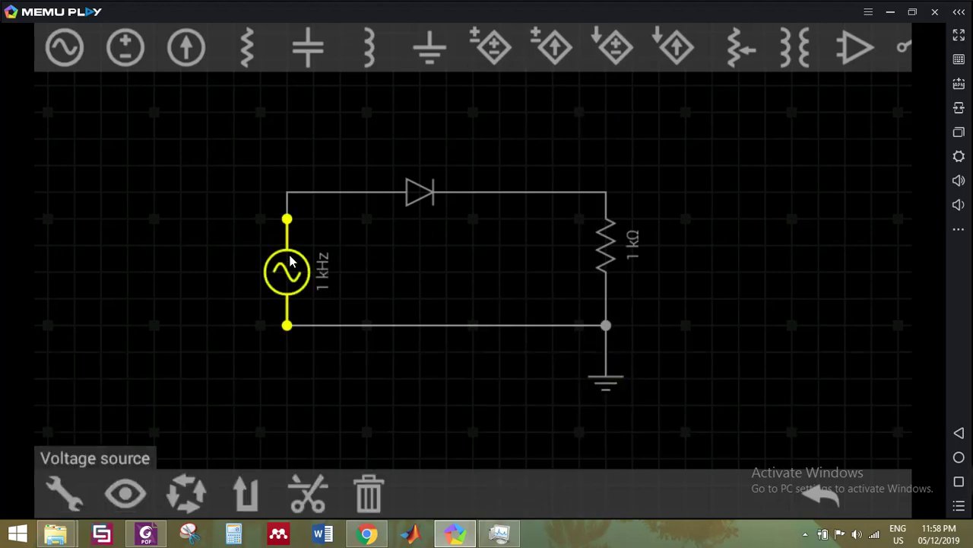
click(76, 493)
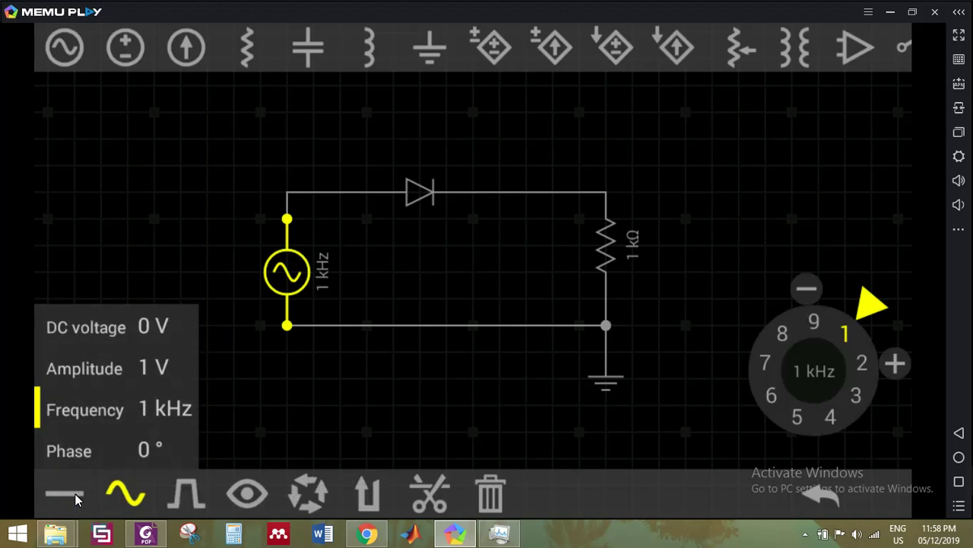
click(92, 379)
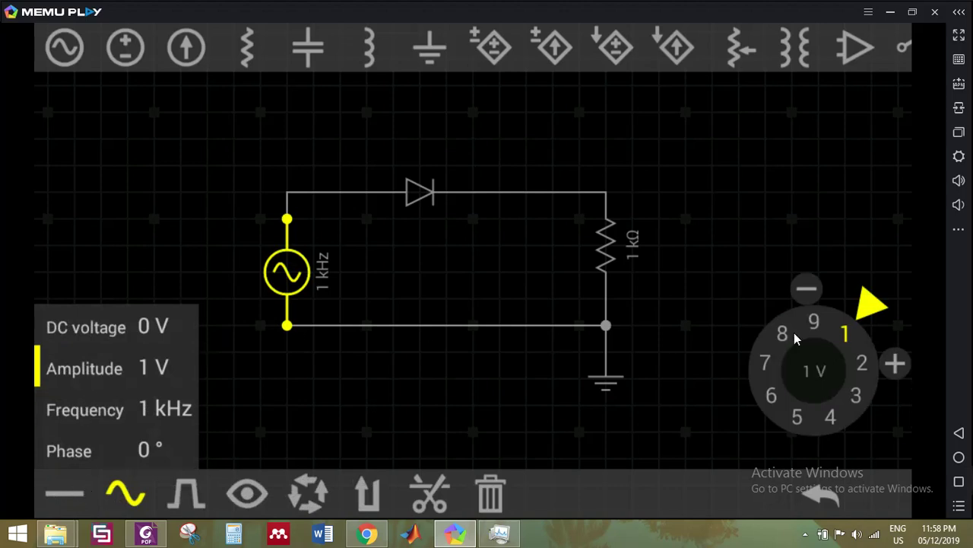
mouse_move(872, 304)
mouse_down()
mouse_move(839, 388)
mouse_move(776, 312)
mouse_move(804, 303)
mouse_move(863, 326)
mouse_up()
click(779, 238)
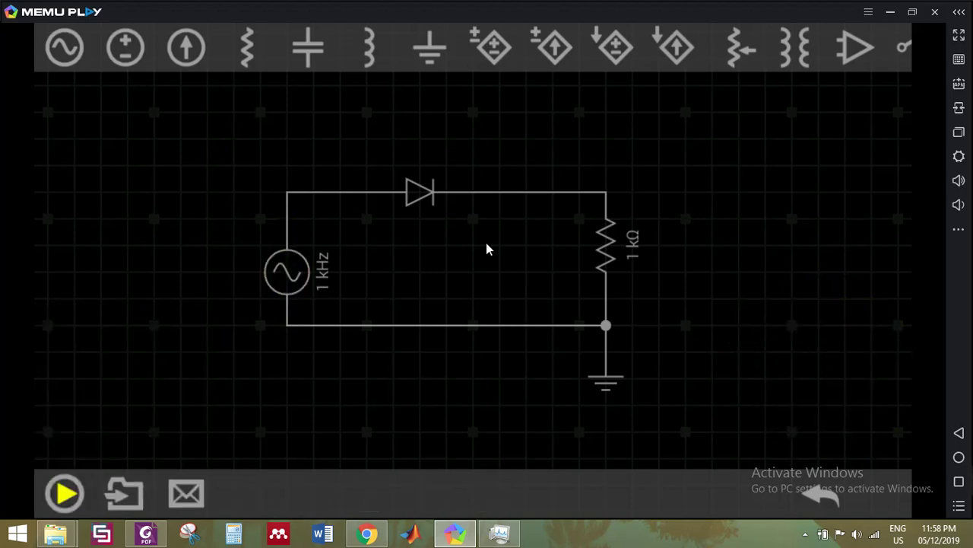
- Select and deselect the 1 kΩ resistor, then nudge the circuit view
click(603, 254)
click(673, 271)
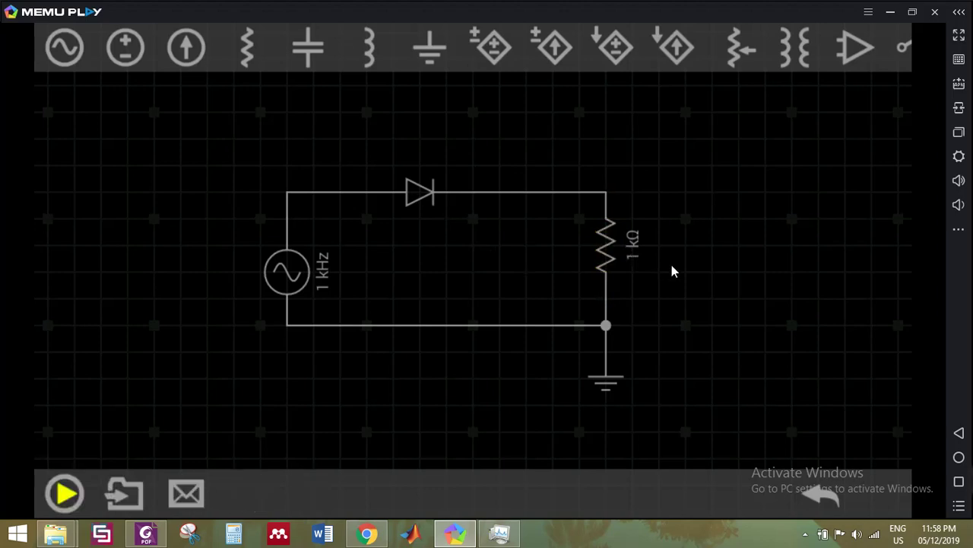
click(632, 251)
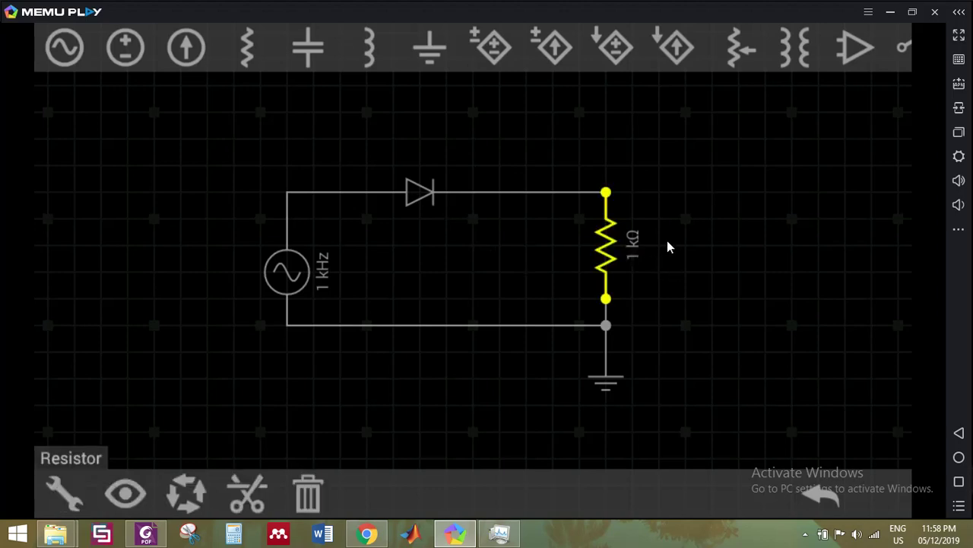
click(494, 261)
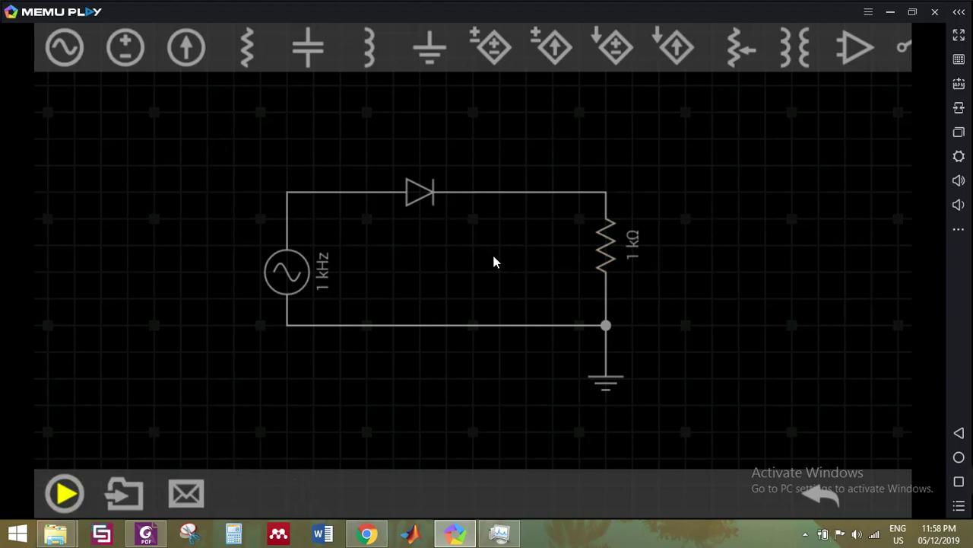
mouse_move(409, 264)
mouse_down()
mouse_move(407, 276)
mouse_move(406, 261)
mouse_up()
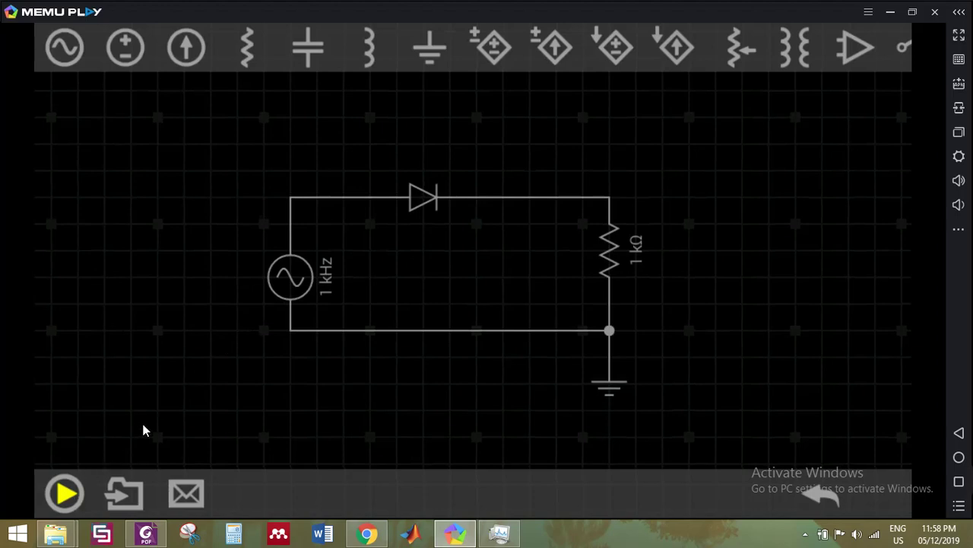
- Start the simulation, pan the circuit down, and select the diode and source-diode wire
click(64, 494)
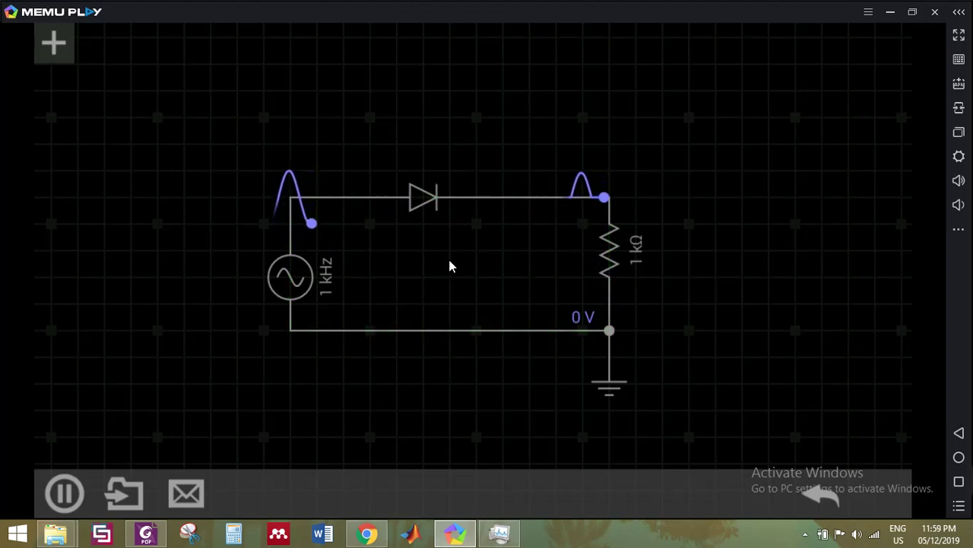
mouse_move(449, 259)
mouse_down()
mouse_move(446, 339)
mouse_move(422, 222)
mouse_up()
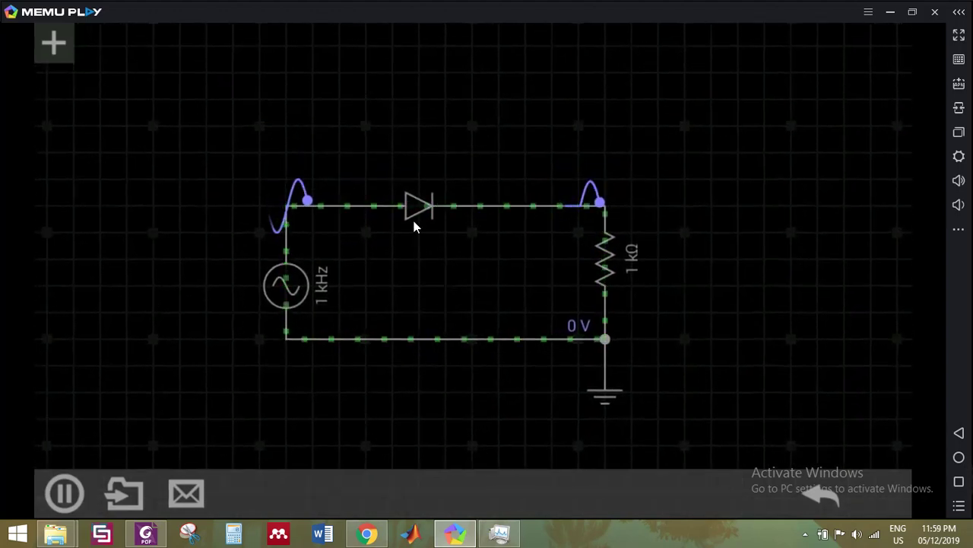
click(417, 206)
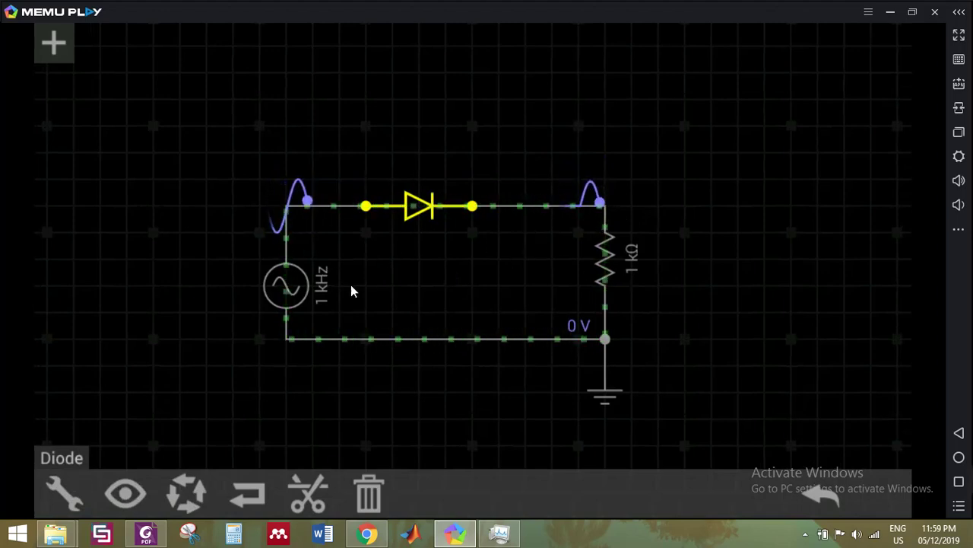
drag(435, 274, 435, 308)
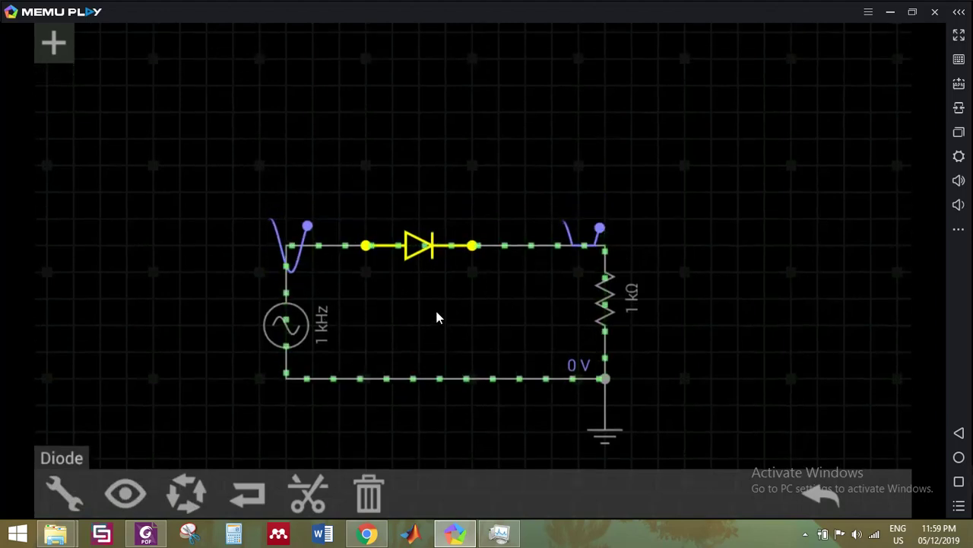
click(298, 254)
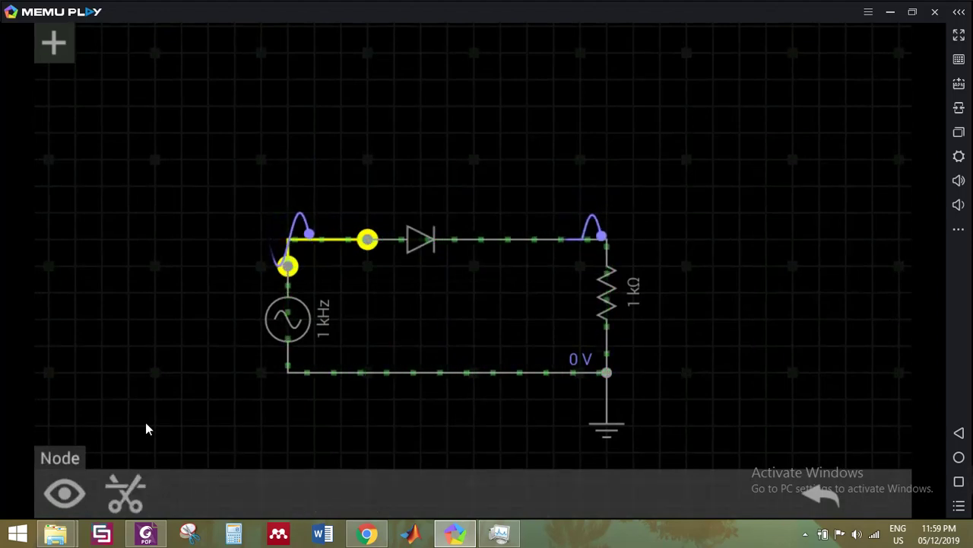
- Add the source-diode and diode-resistor node voltages to the scope, then select the diode
click(63, 495)
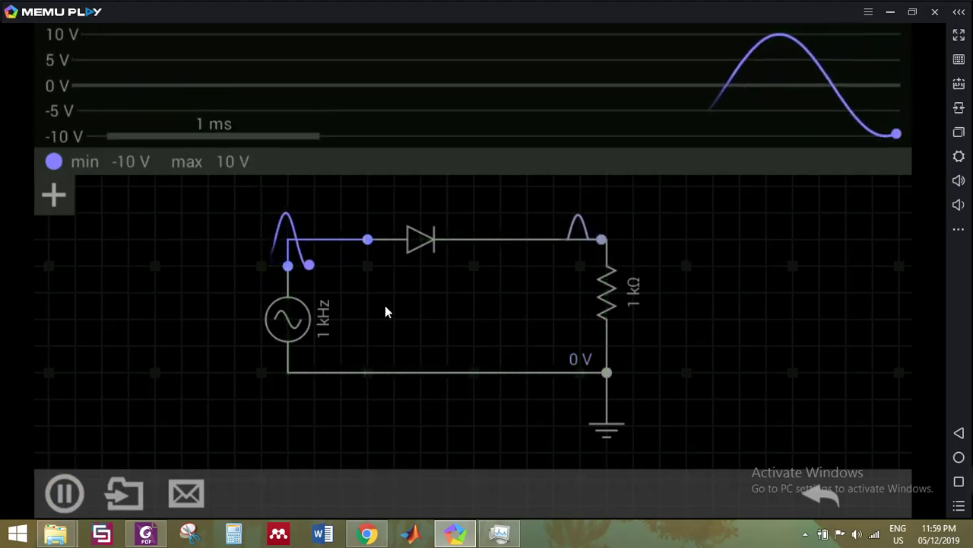
click(600, 241)
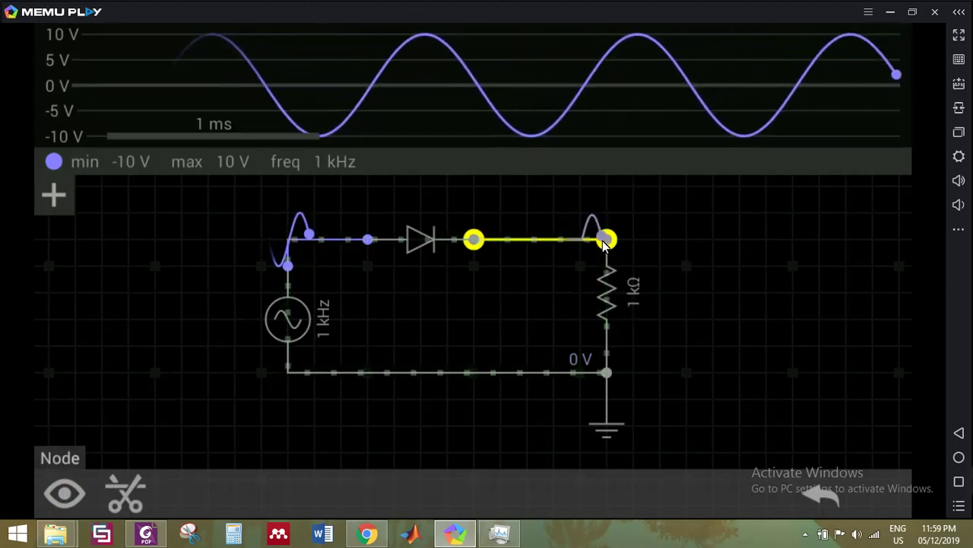
click(63, 496)
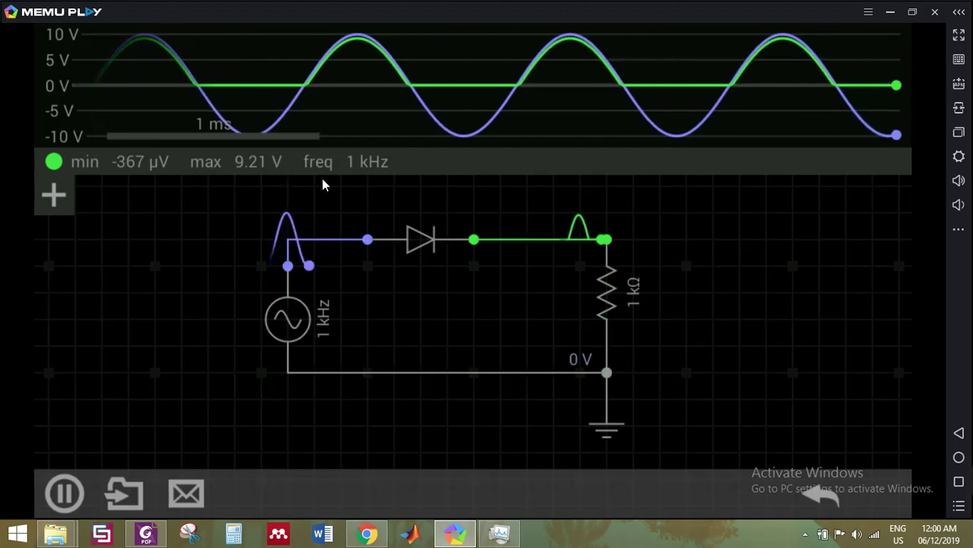
click(434, 231)
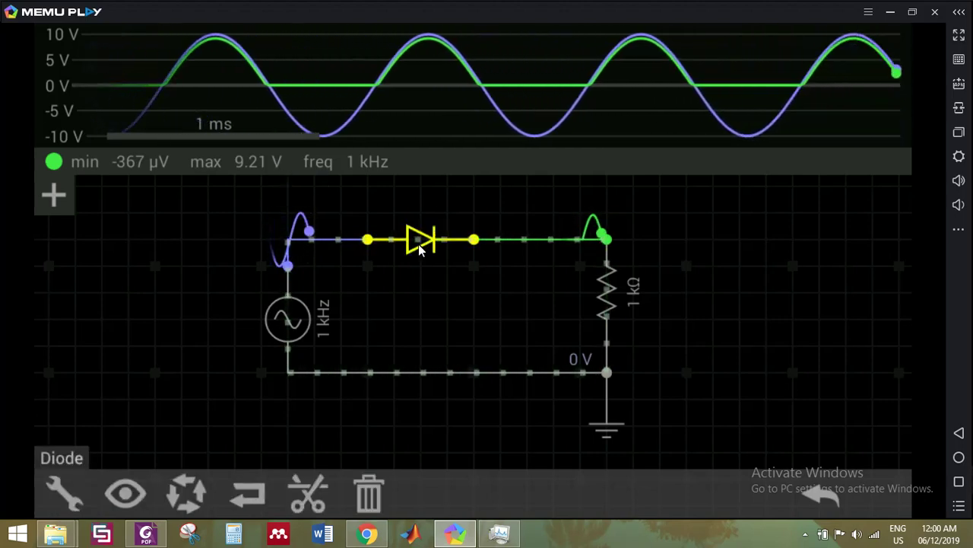